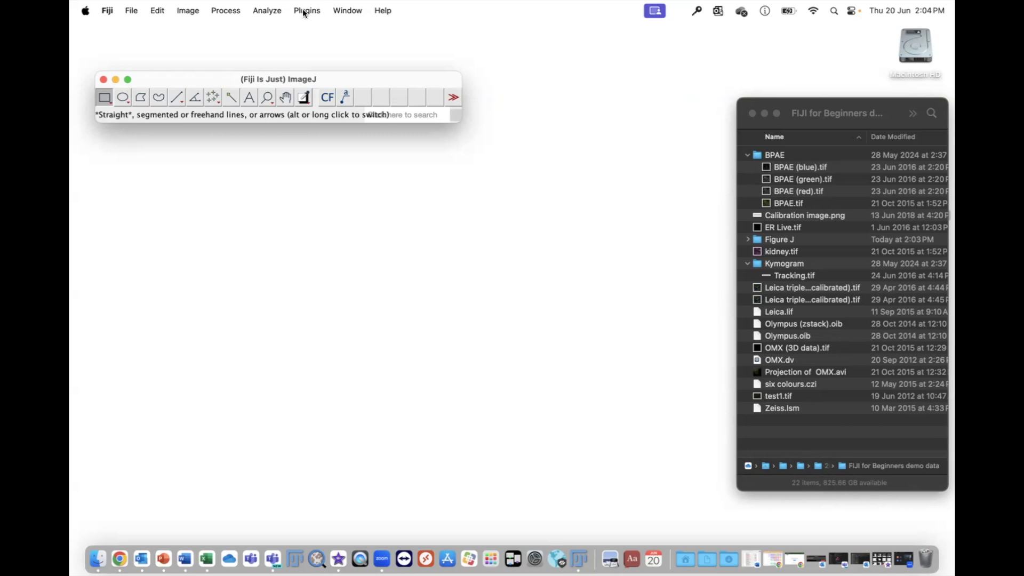
Start the FigureJ plugin and place its control window clear of the desktop edge.
left_click(305, 12)
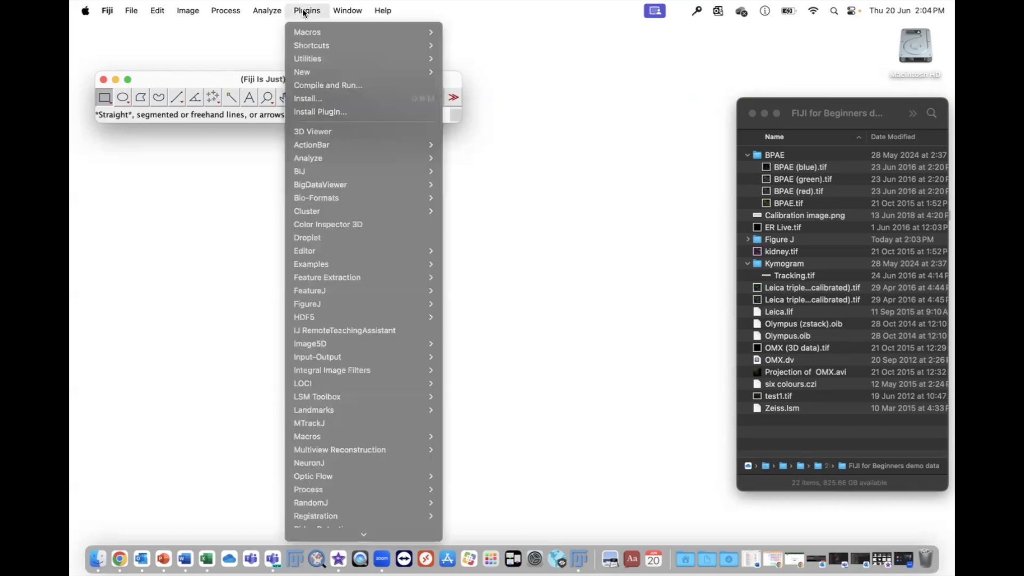
mouse_move(337, 305)
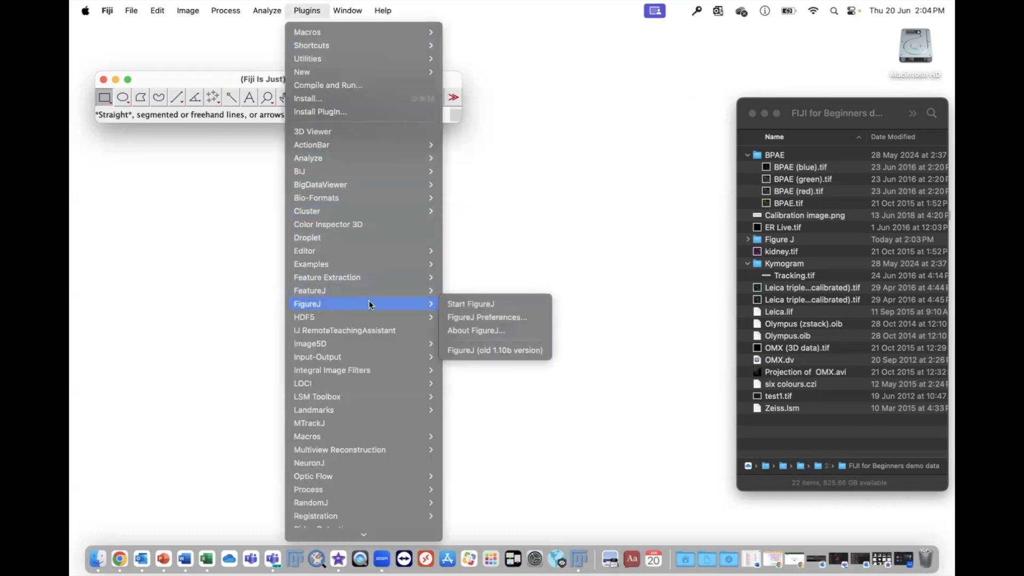
left_click(485, 305)
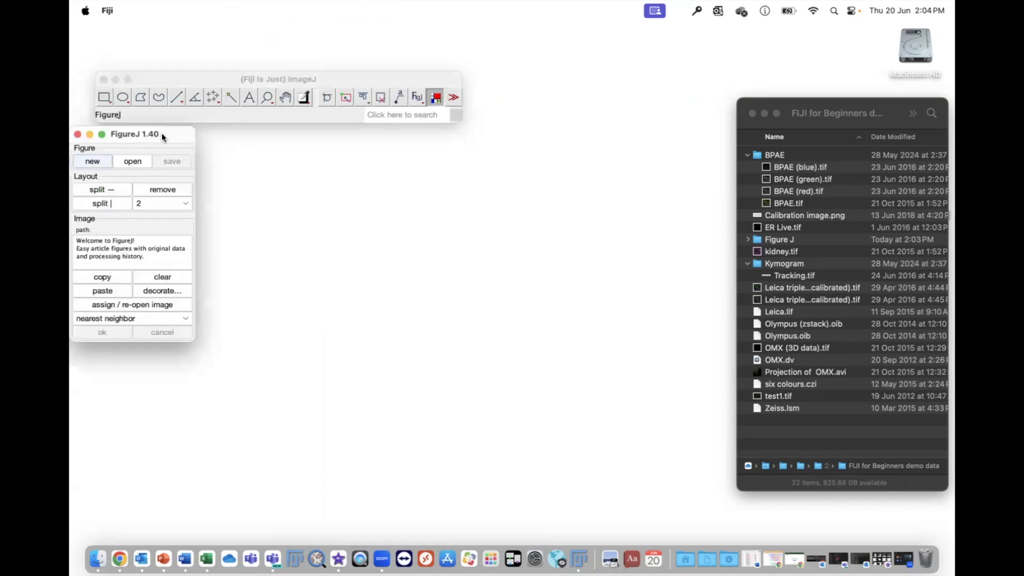
left_click_drag(161, 133, 191, 134)
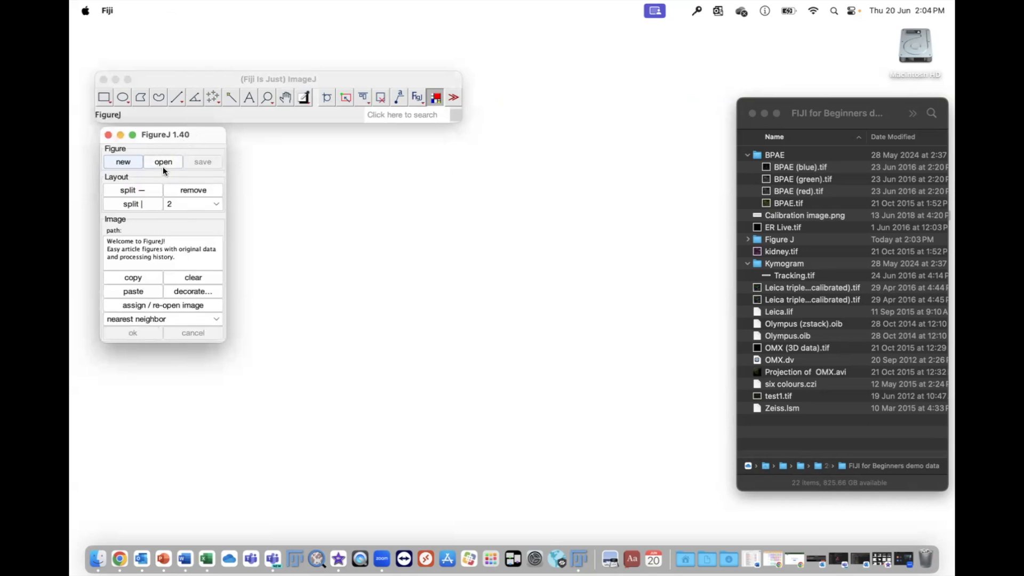
Create a new figure 10 × 10 cm with a 0.05 cm separator at 300 d.p.i., and move its window beside the FigureJ controls.
left_click(122, 162)
left_click_drag(277, 133, 288, 137)
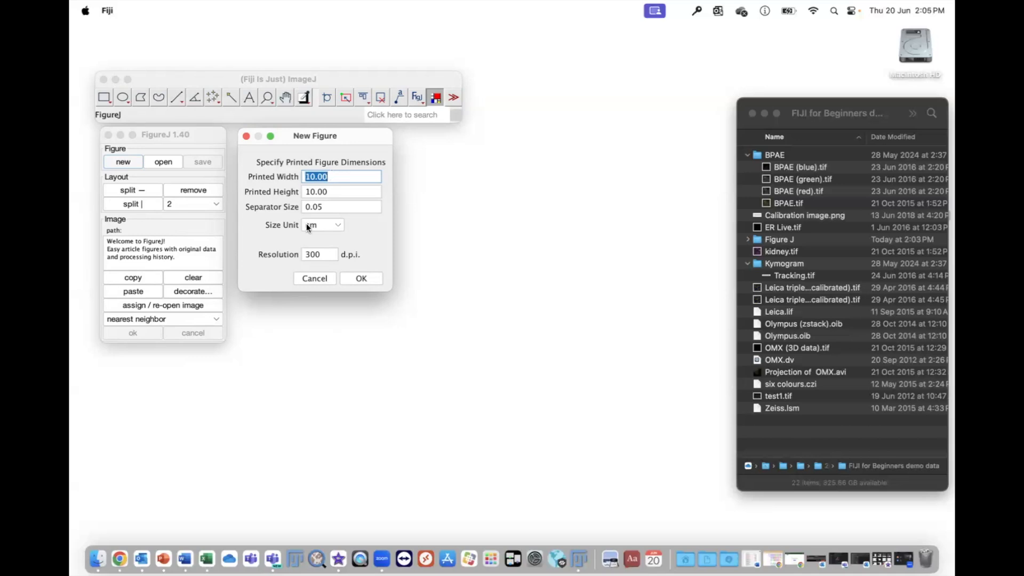
left_click(329, 206)
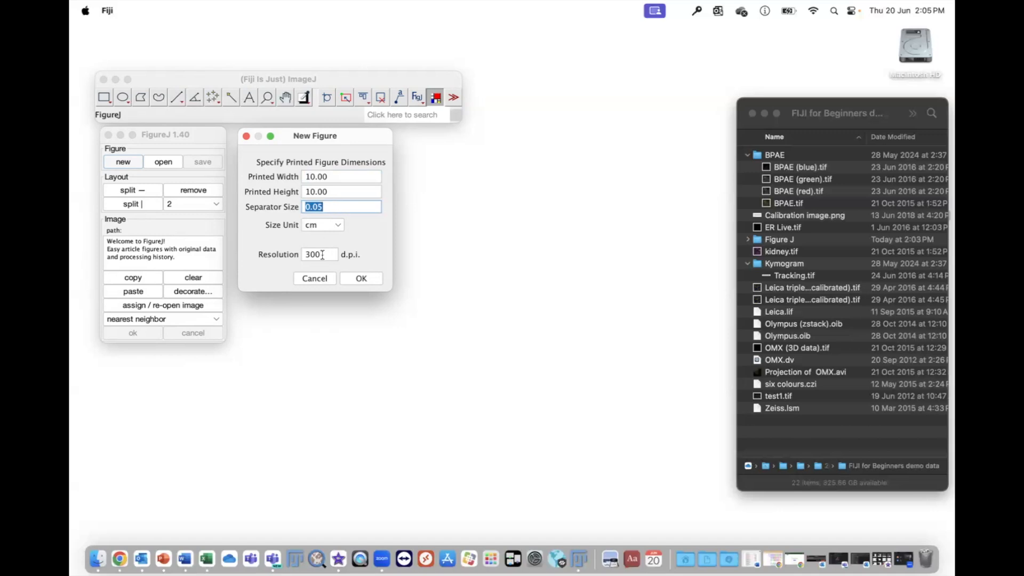
left_click(322, 255)
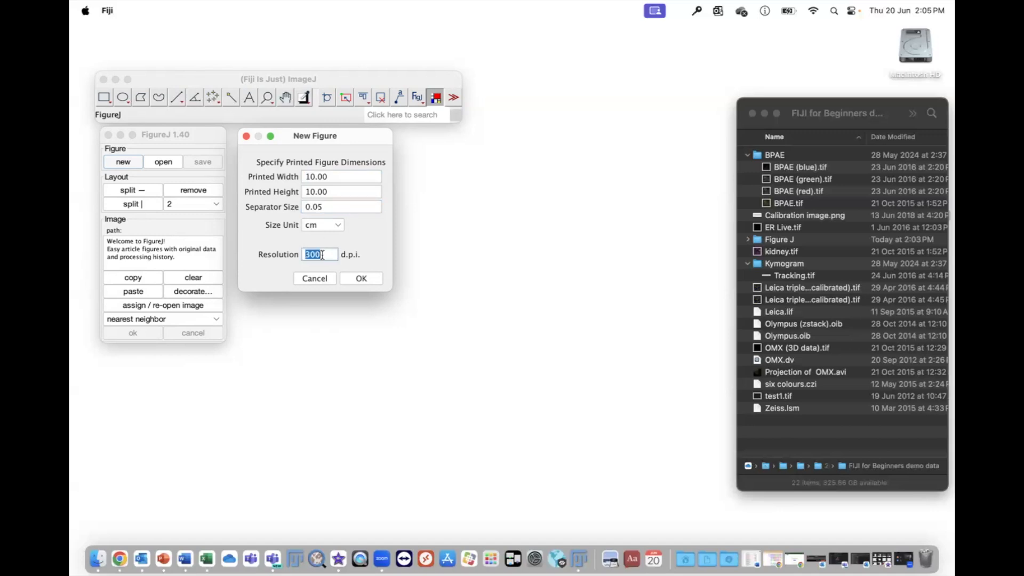
left_click(360, 277)
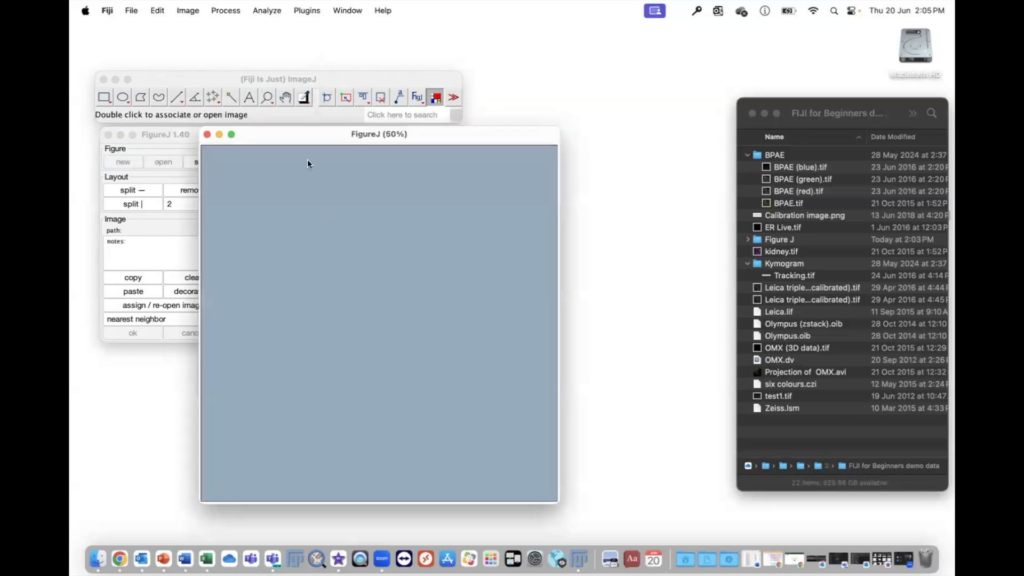
left_click_drag(302, 138, 331, 137)
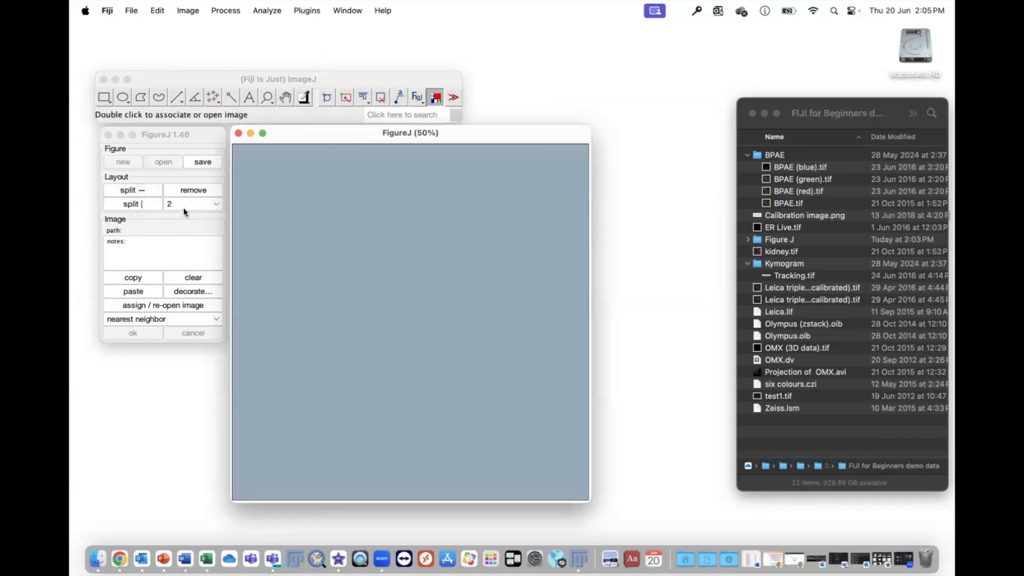
Split the figure into two rows and divide each row into two panels, giving a 2 × 2 layout.
left_click(133, 191)
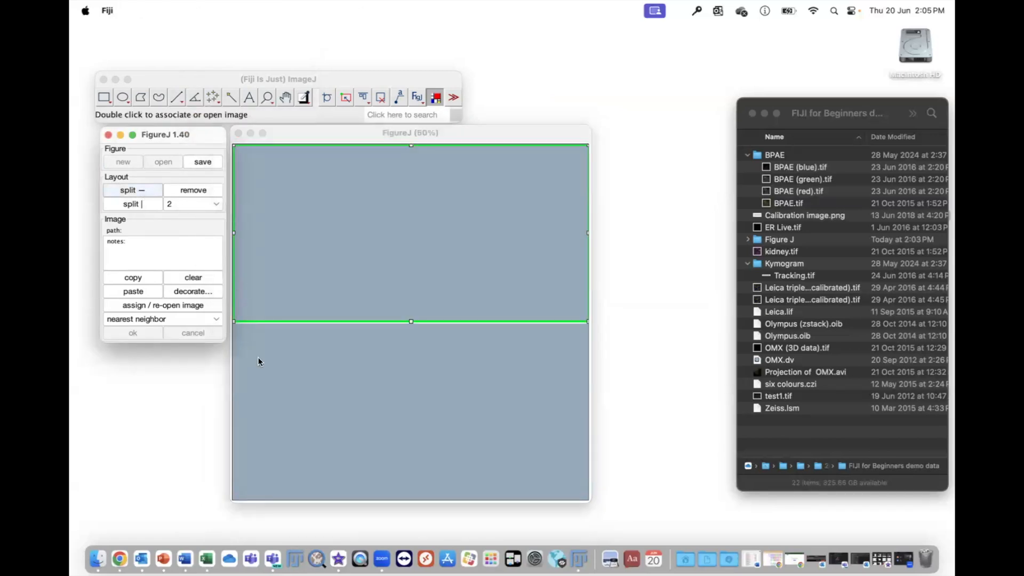
left_click(382, 415)
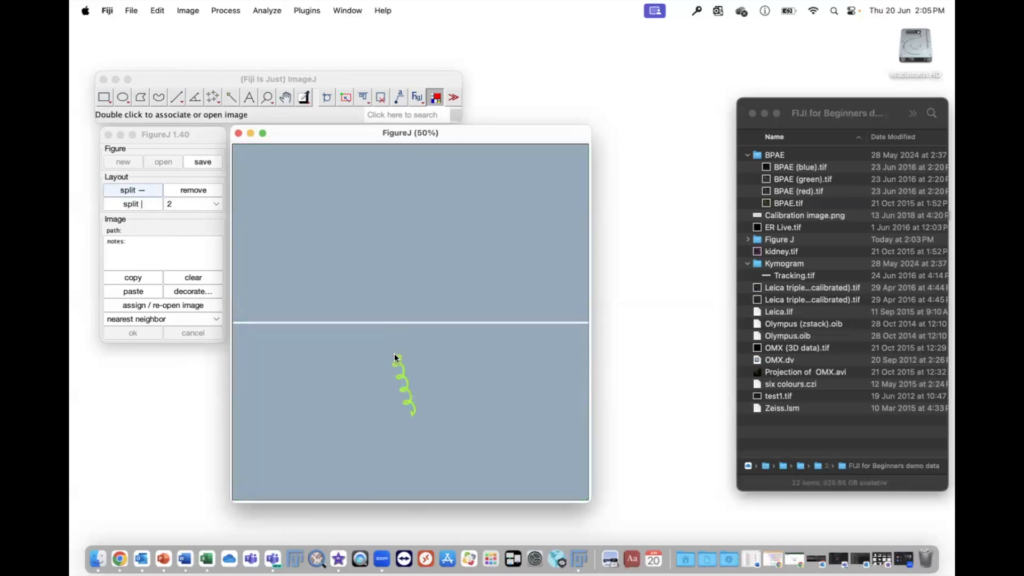
left_click(401, 244)
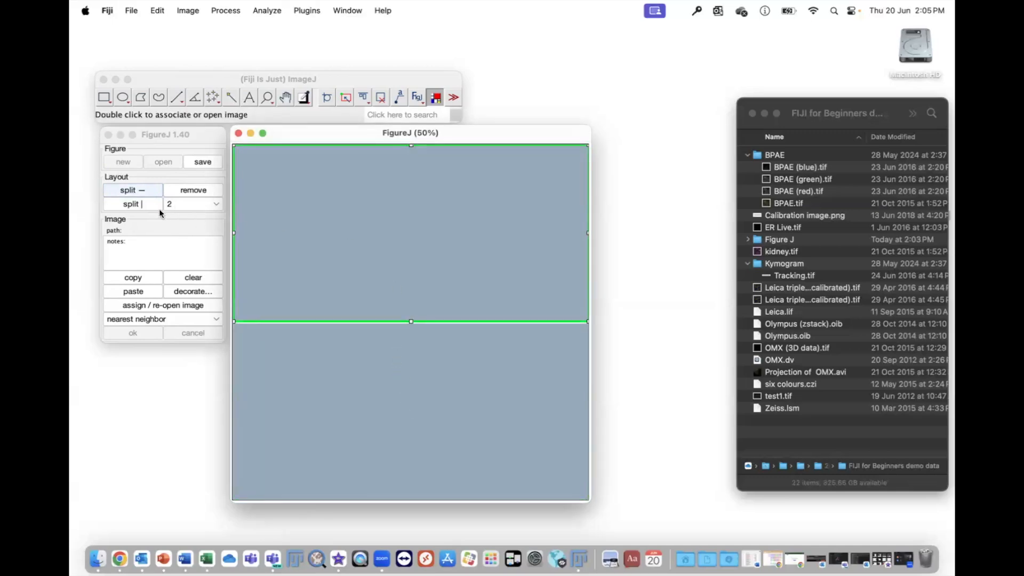
left_click(141, 205)
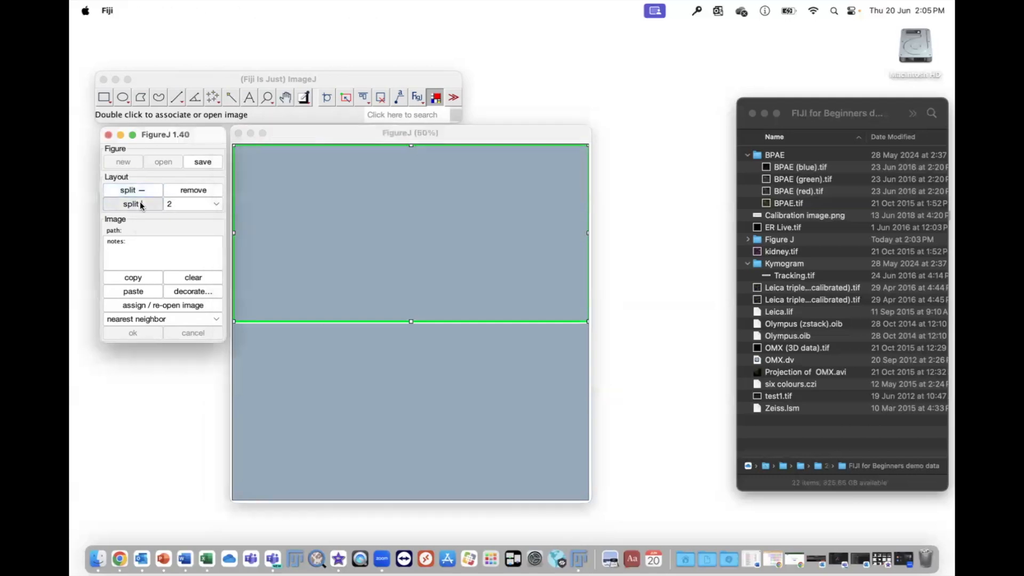
left_click(429, 385)
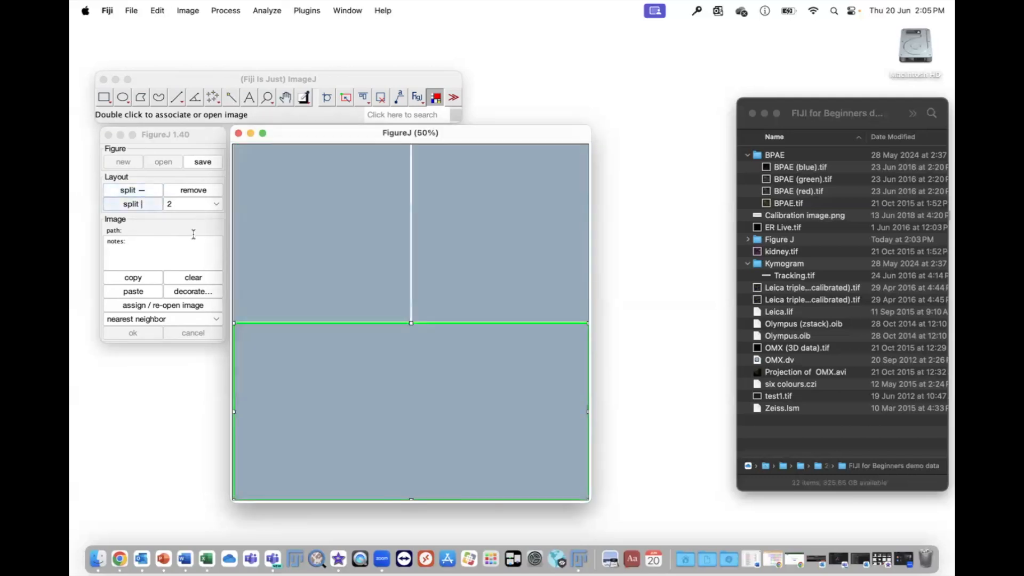
left_click(140, 204)
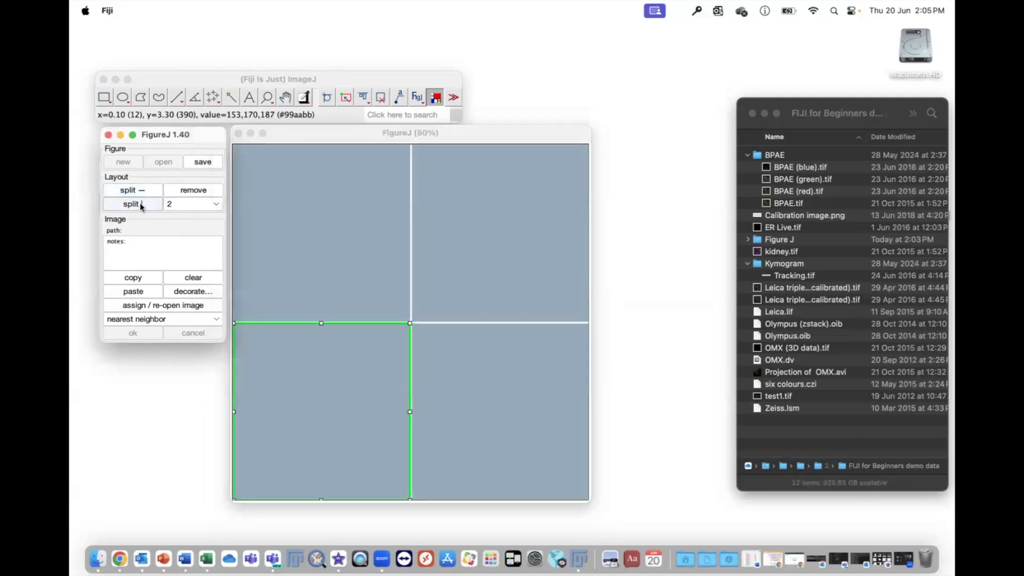
left_click(360, 224)
left_click(486, 224)
left_click(315, 389)
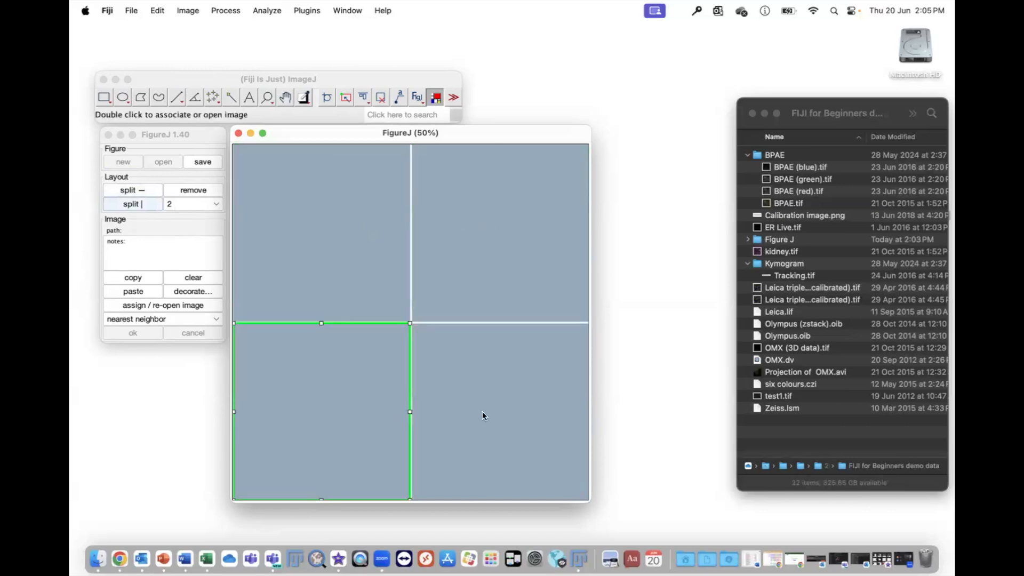
left_click(482, 411)
left_click(347, 283)
left_click(470, 276)
left_click(355, 384)
left_click(493, 382)
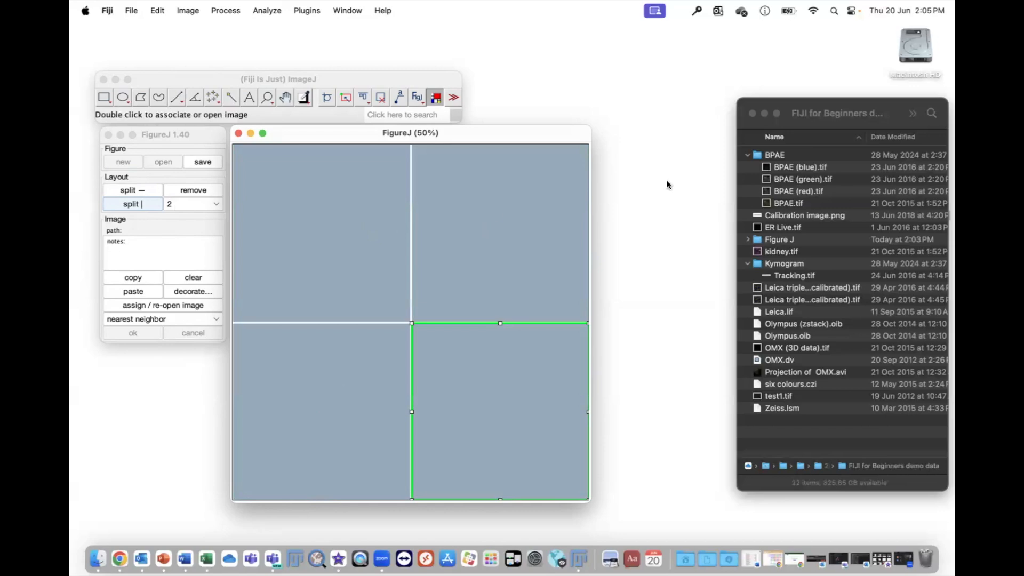
Fill the upper panels with BPAE (blue).tif and BPAE (green).tif, and the lower panels with BPAE (red).tif and BPAE.tif, in left-to-right order.
left_click(785, 166)
left_click(771, 168)
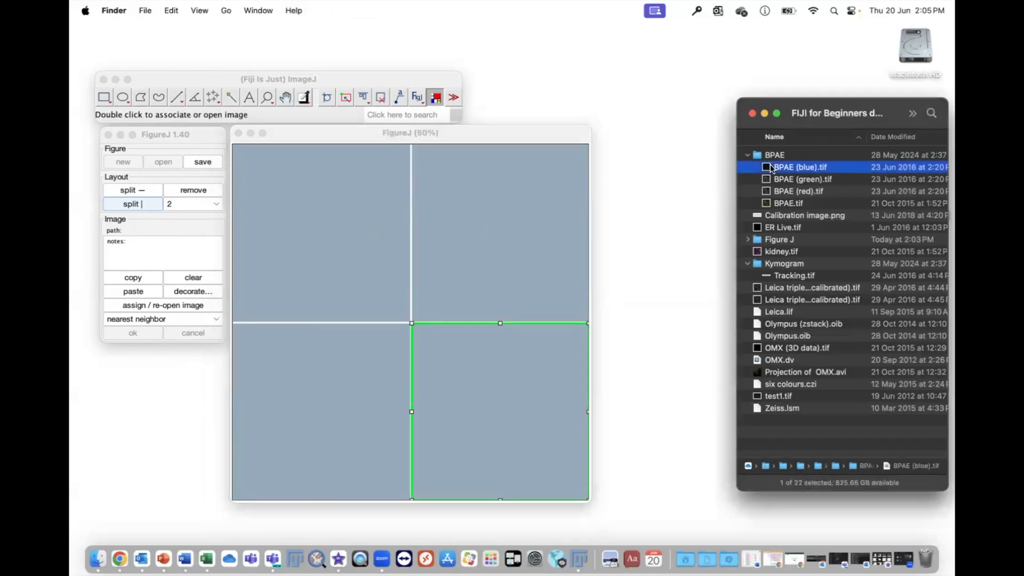
left_click_drag(772, 168, 361, 221)
left_click_drag(810, 181, 512, 222)
left_click(768, 192)
left_click_drag(768, 193, 372, 352)
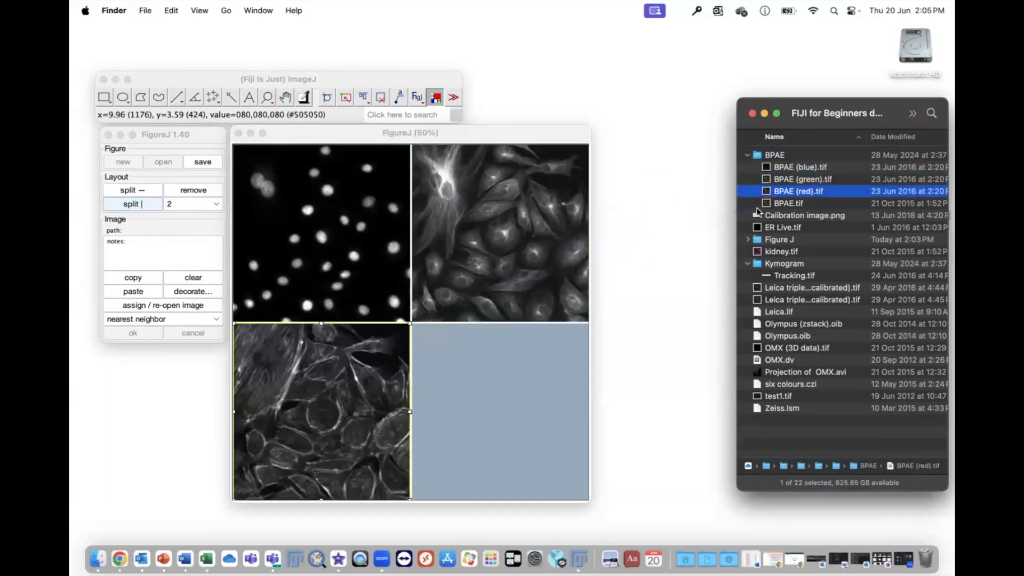
left_click_drag(768, 205, 533, 368)
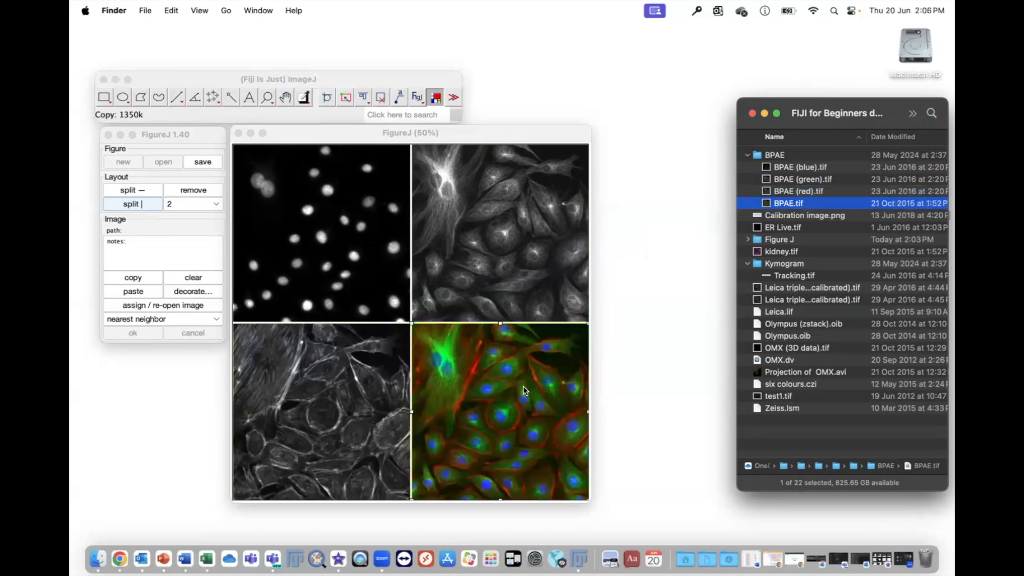
Open the source image of the upper-left panel to view its crop frame, and close it again.
double_click(337, 250)
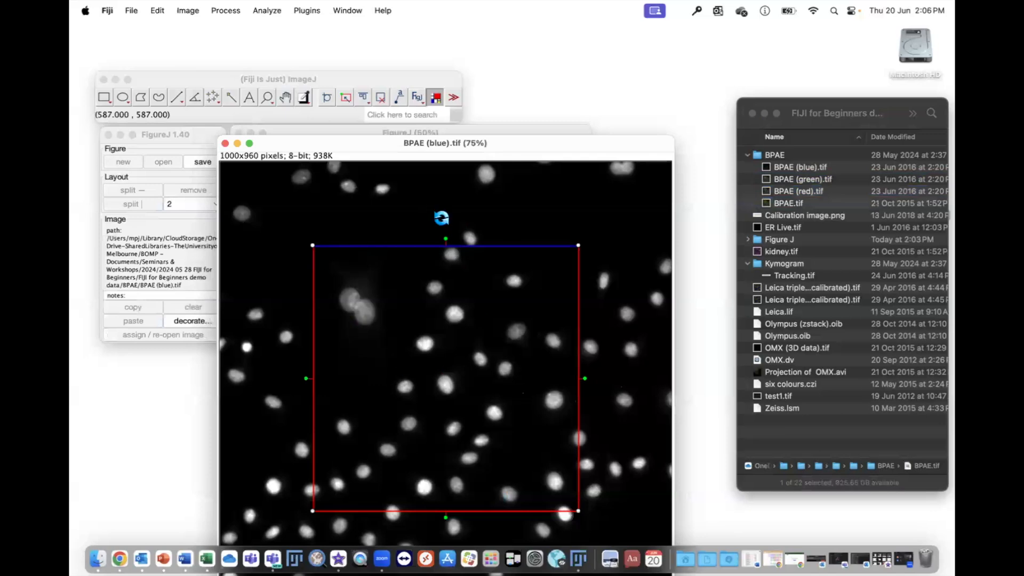
left_click(225, 144)
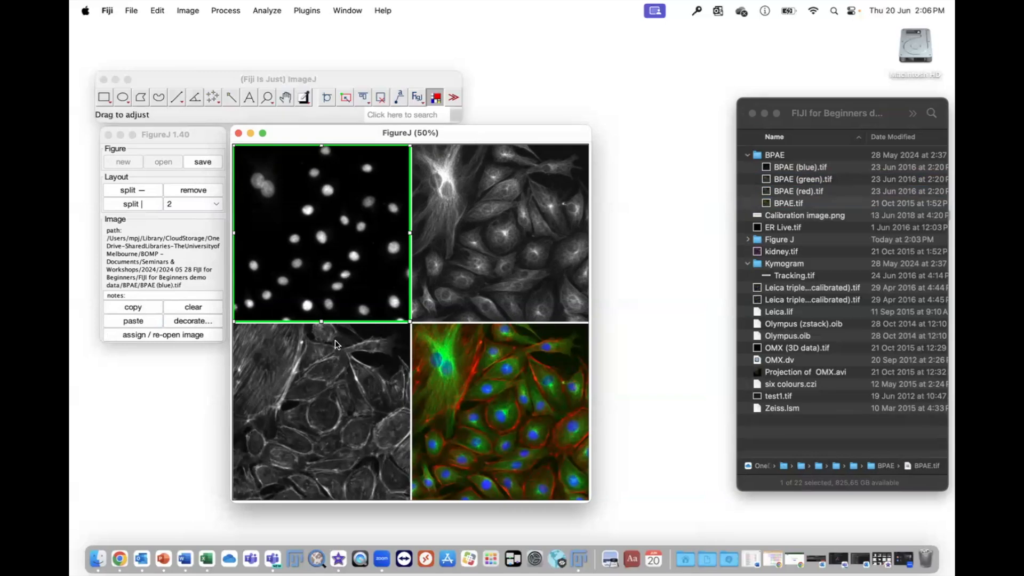
Label the panels in the ABC style from the decoration options, keeping the labels at TopLeft.
left_click(184, 319)
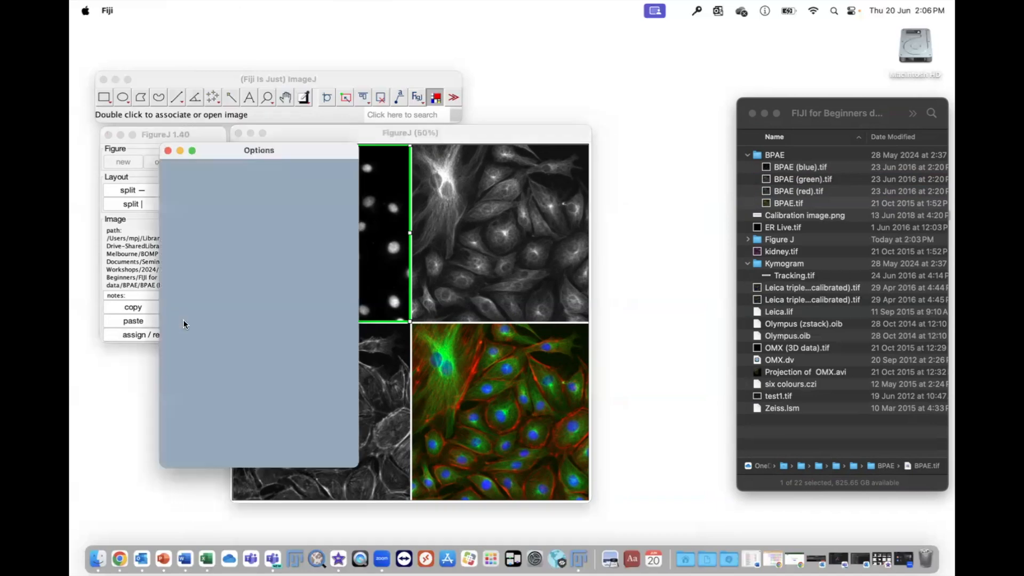
left_click_drag(297, 155, 228, 189)
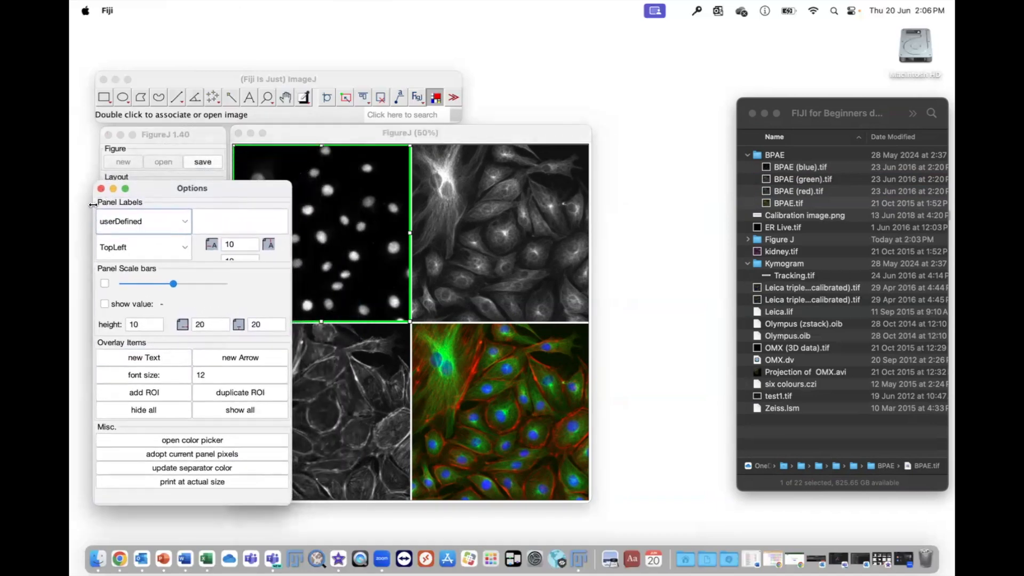
left_click(183, 222)
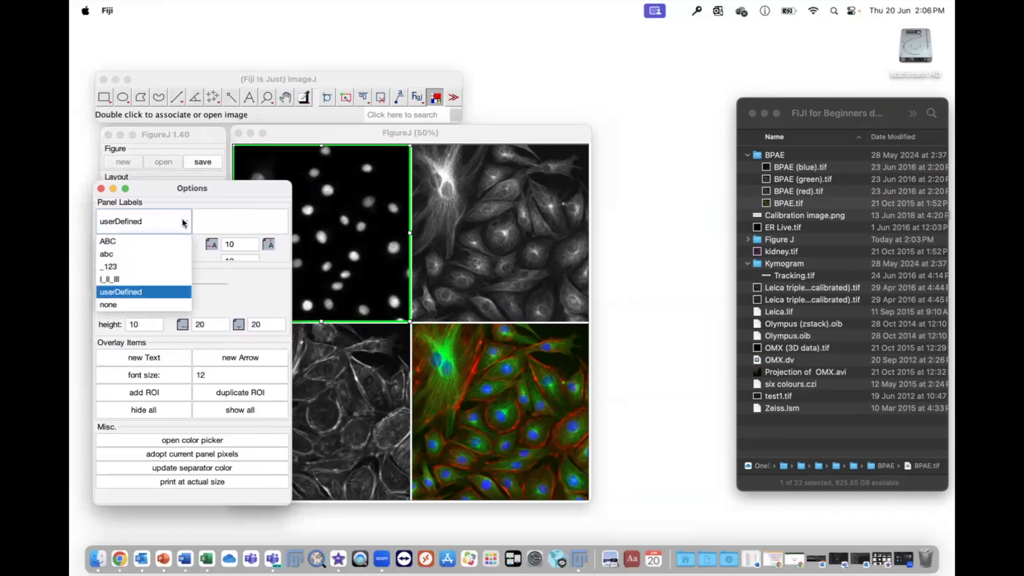
left_click(133, 241)
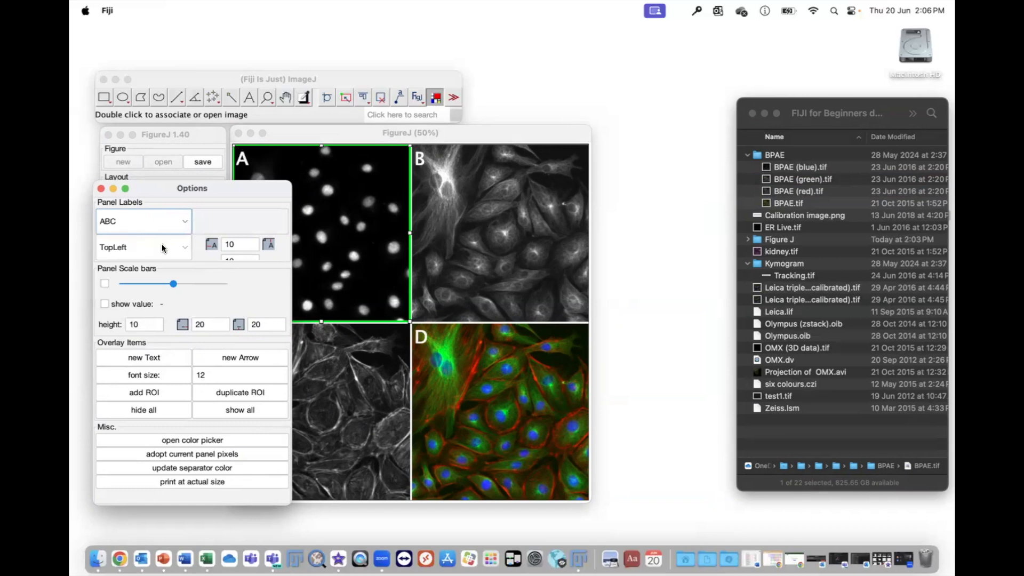
left_click(181, 247)
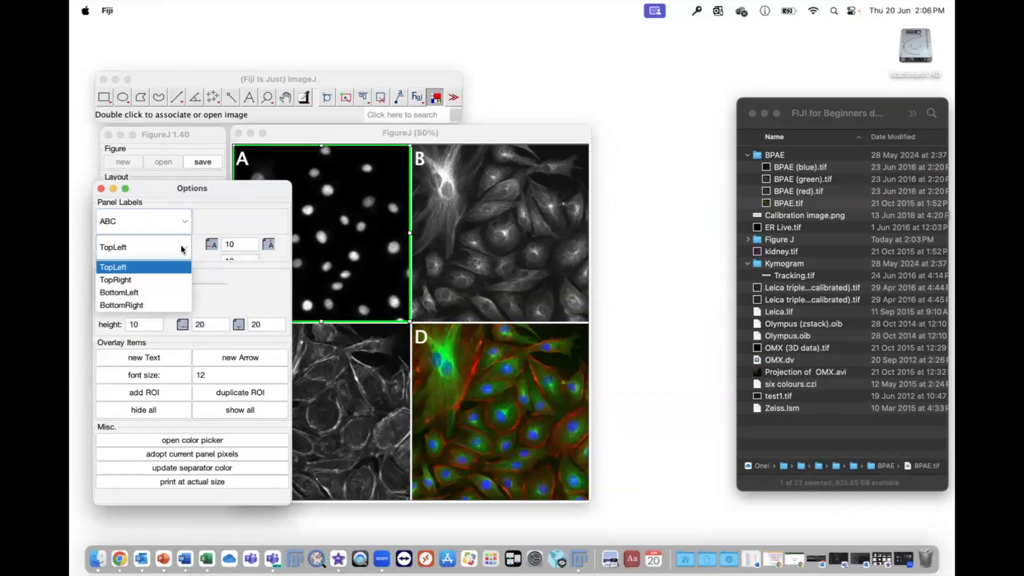
left_click(181, 245)
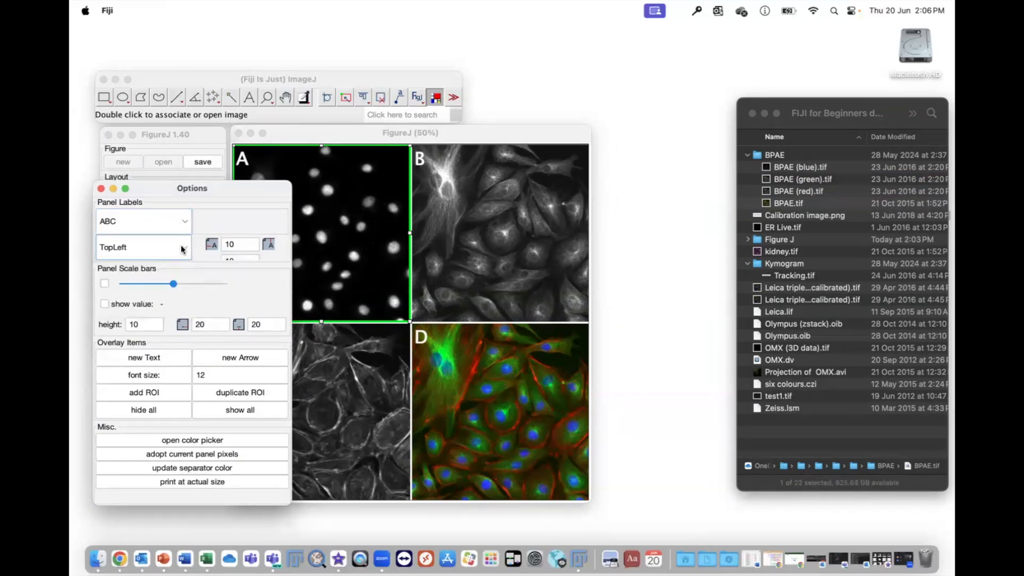
Add a scale bar of 200 pixel to panel D only, leaving panel A without one.
left_click(104, 283)
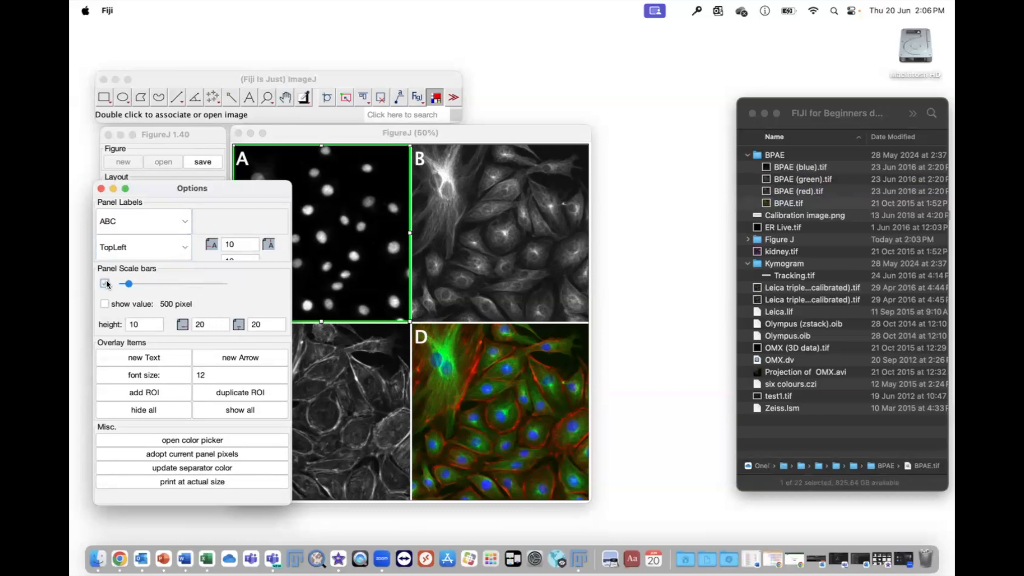
left_click(105, 283)
left_click(574, 243)
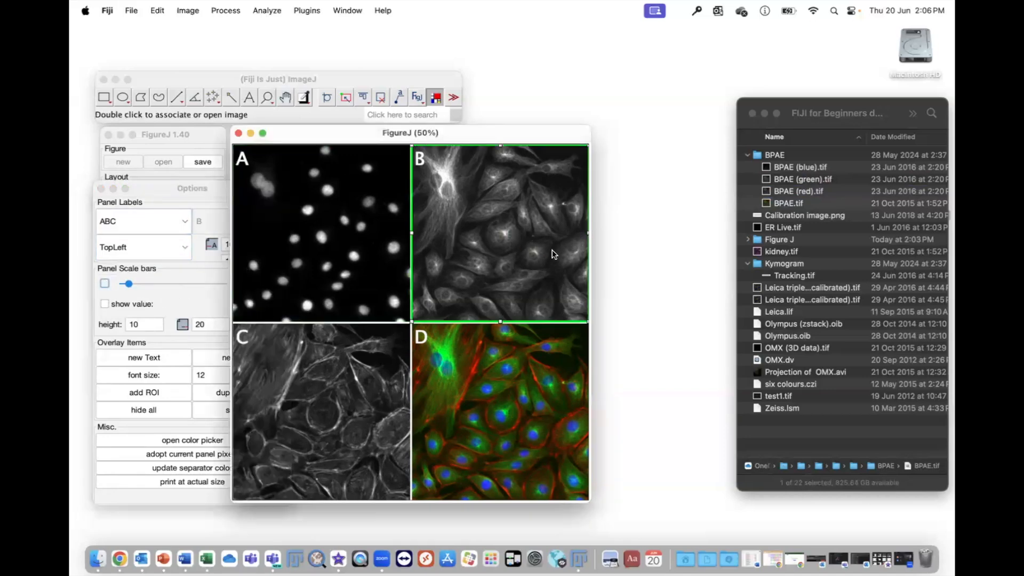
left_click(547, 426)
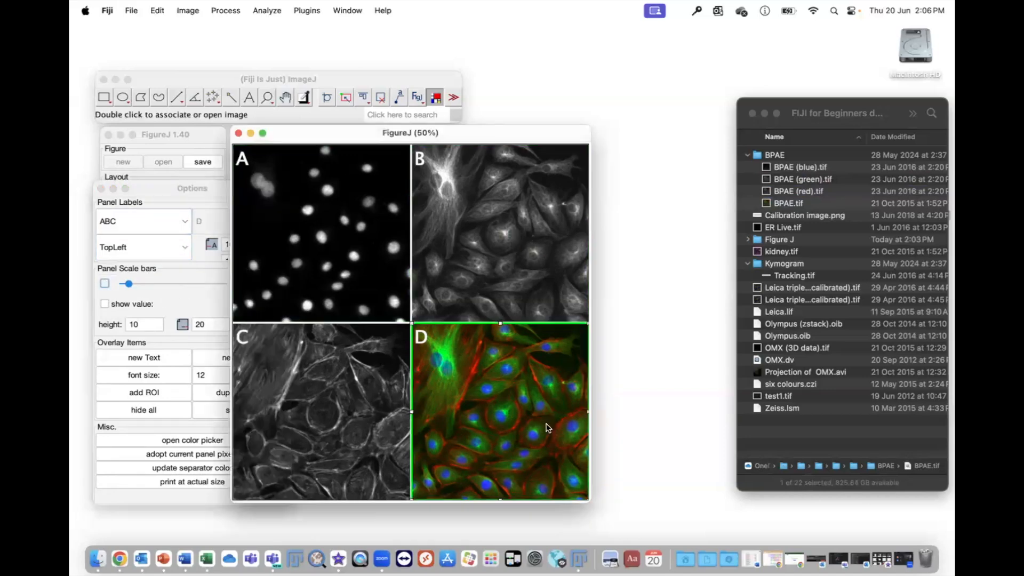
left_click(104, 283)
left_click_drag(129, 285, 199, 283)
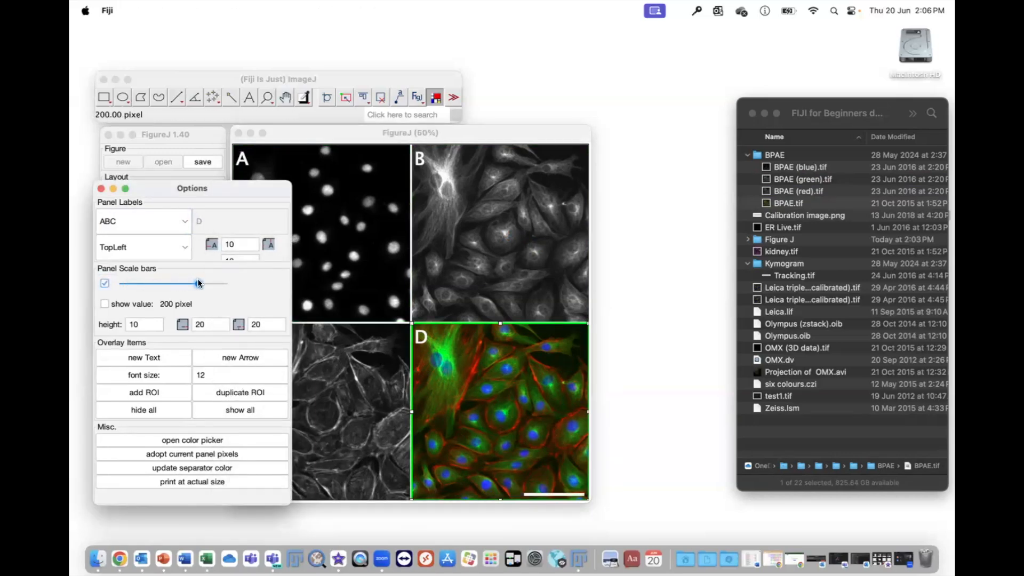
Bring panel D's scale bar to 100 pixel and leave its value text hidden.
left_click(105, 304)
left_click(104, 302)
left_click(103, 303)
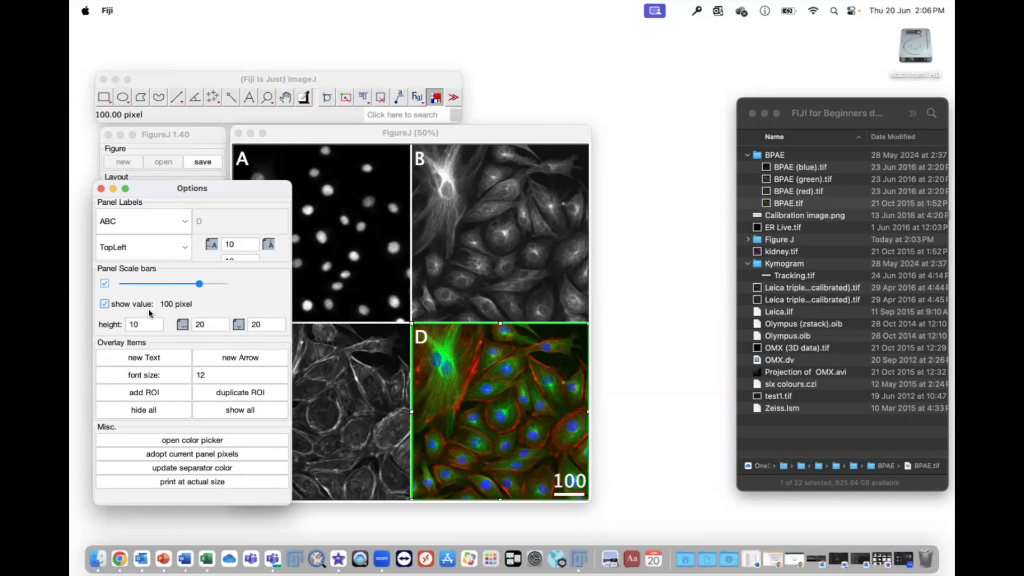
left_click(105, 303)
Save the figure into the Figure J folder inside FIJI for Beginners demo data, under 2024 05 28 FIJI for Beginners.
left_click_drag(139, 194, 139, 213)
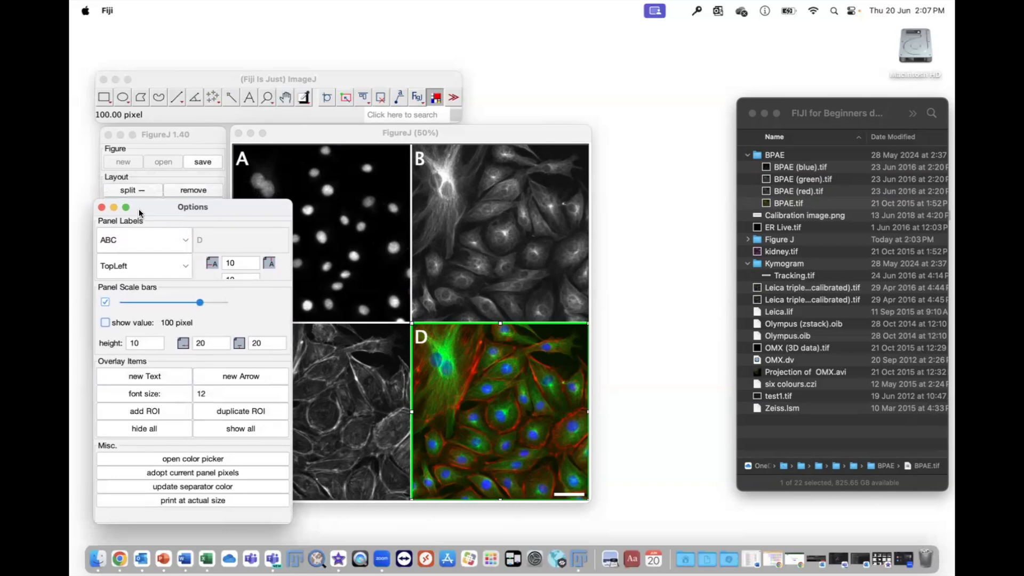
left_click(200, 161)
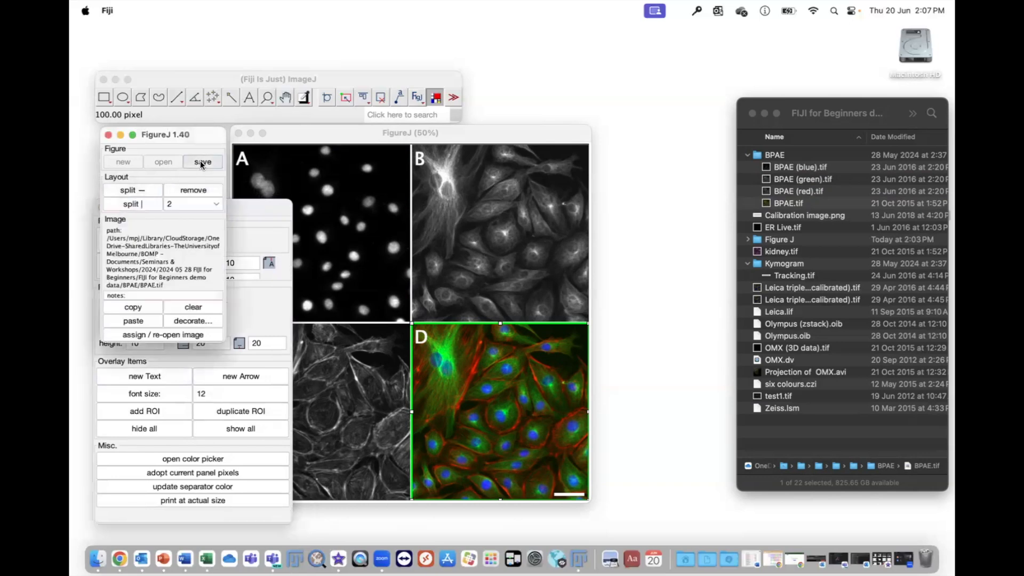
left_click(200, 161)
left_click(536, 106)
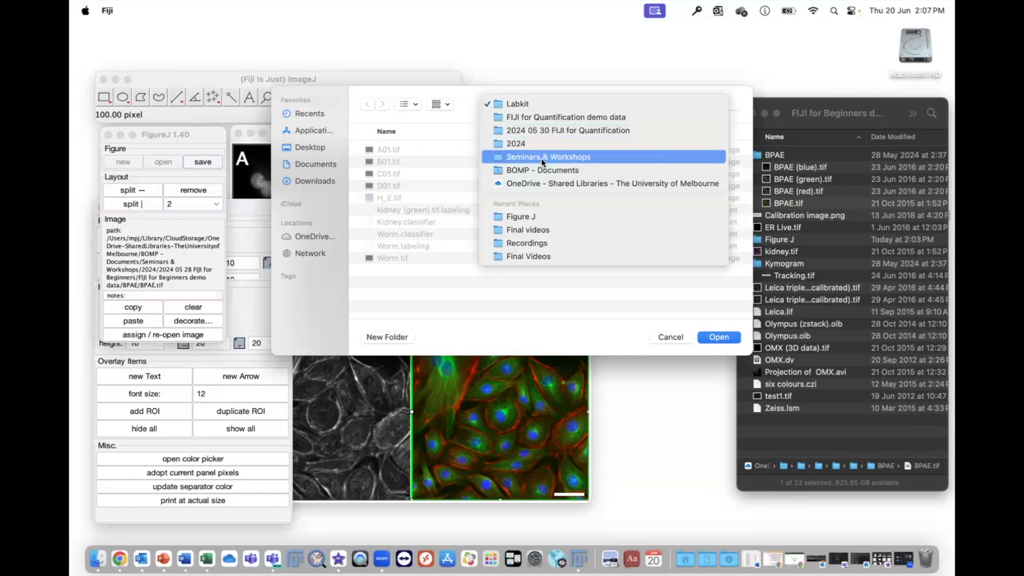
left_click(540, 143)
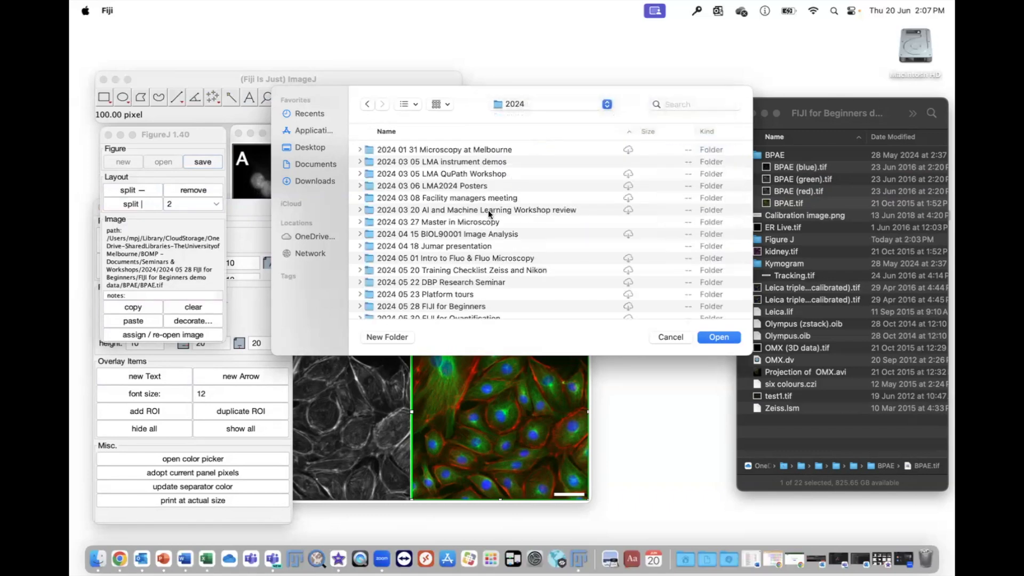
double_click(436, 306)
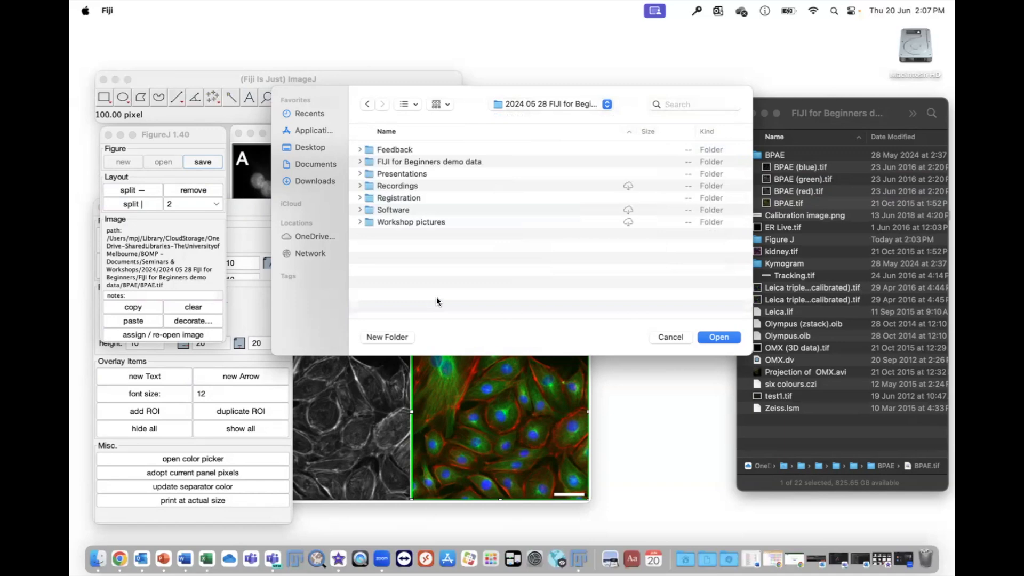
double_click(395, 162)
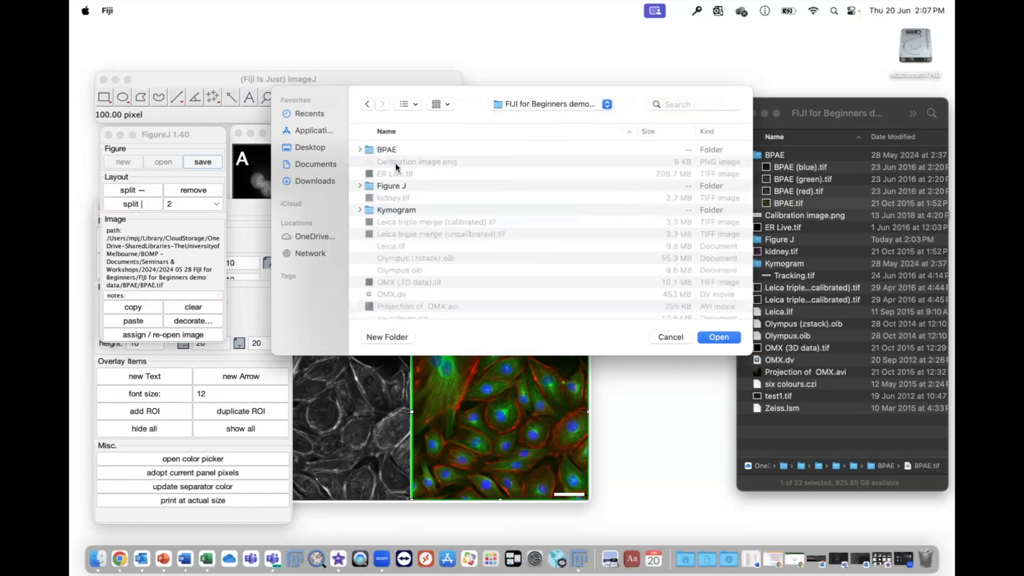
left_click(370, 186)
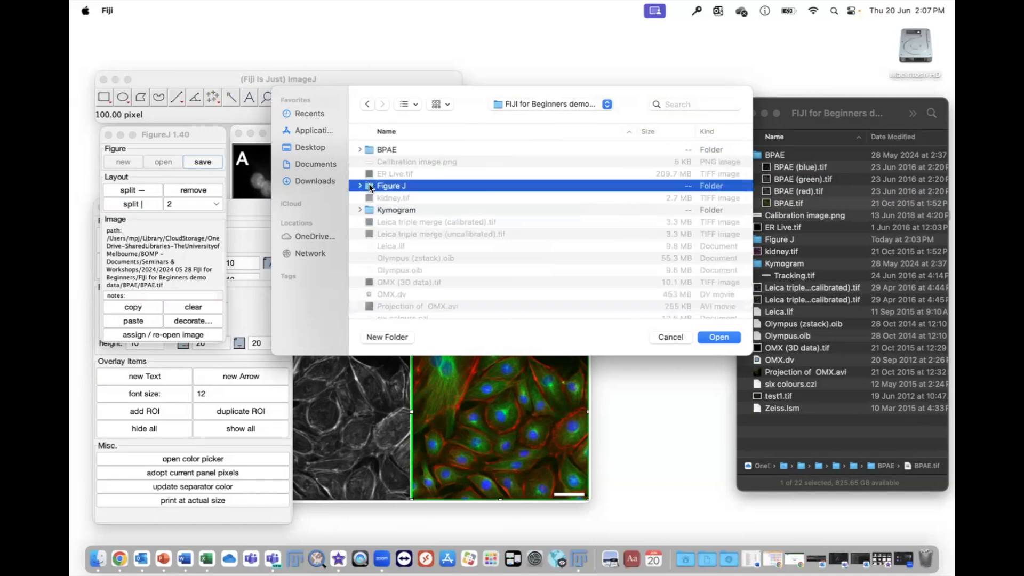
left_click(720, 338)
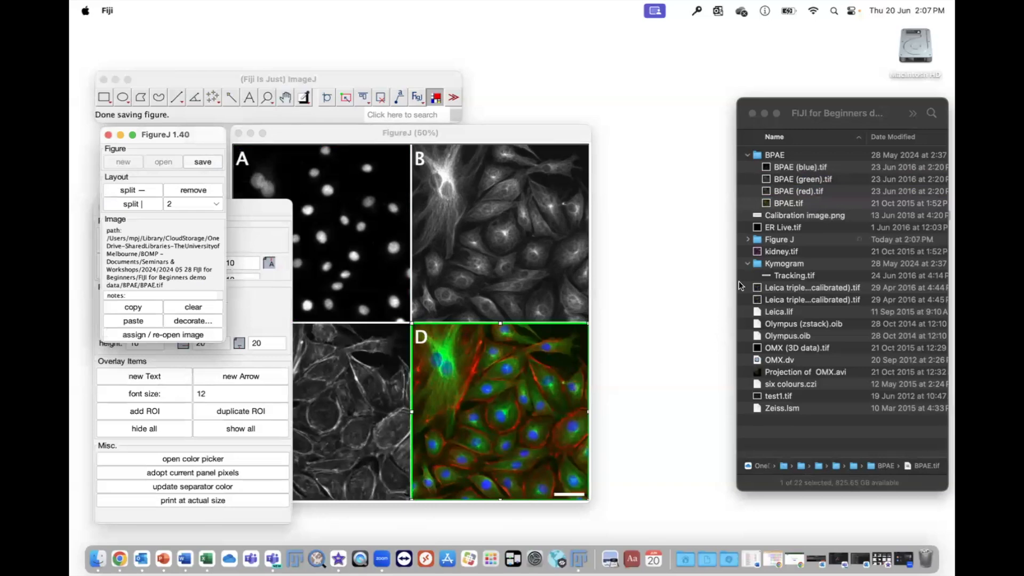
In Finder, open the Figure J folder and go through the saved files from BPAE (blue).tif down to FullResolution_Figure J.tif.
left_click(748, 240)
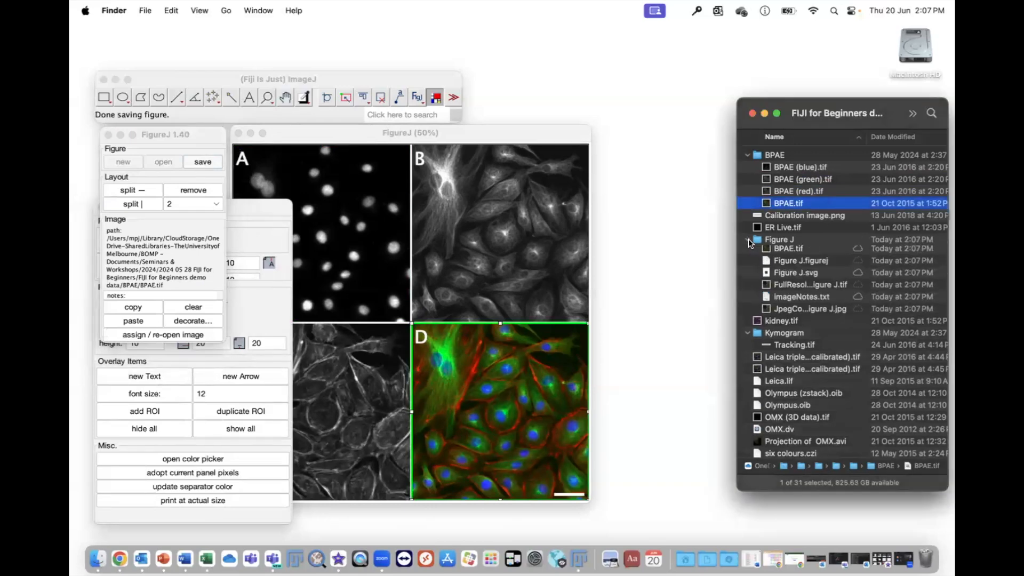
double_click(757, 240)
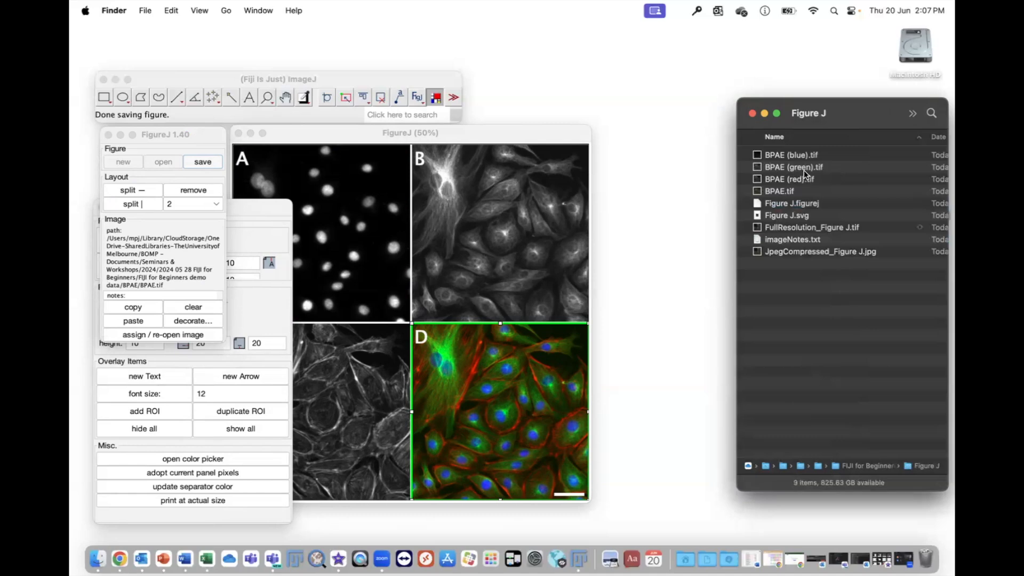
left_click(799, 154)
left_click(795, 167)
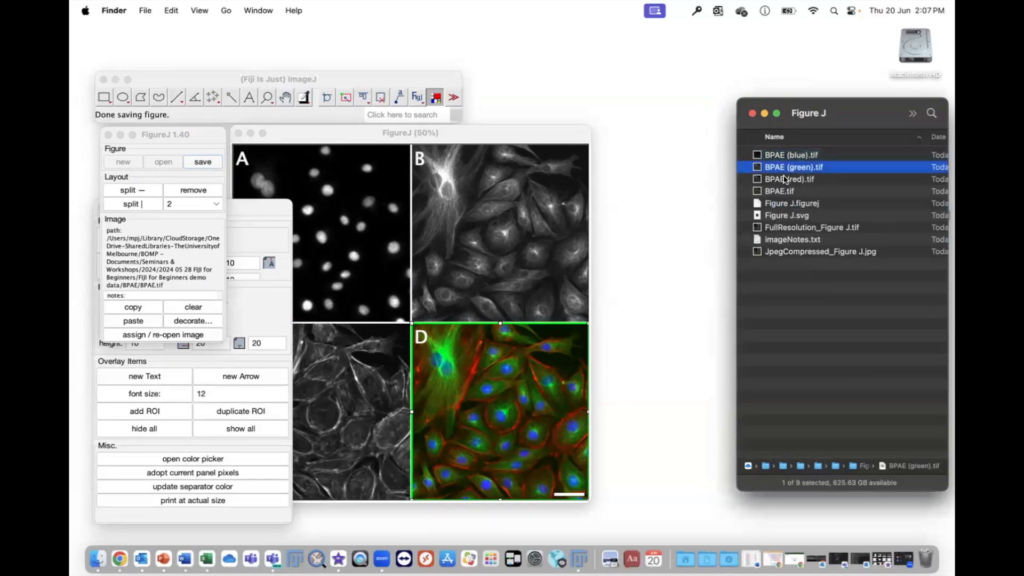
left_click(784, 179)
left_click(781, 191)
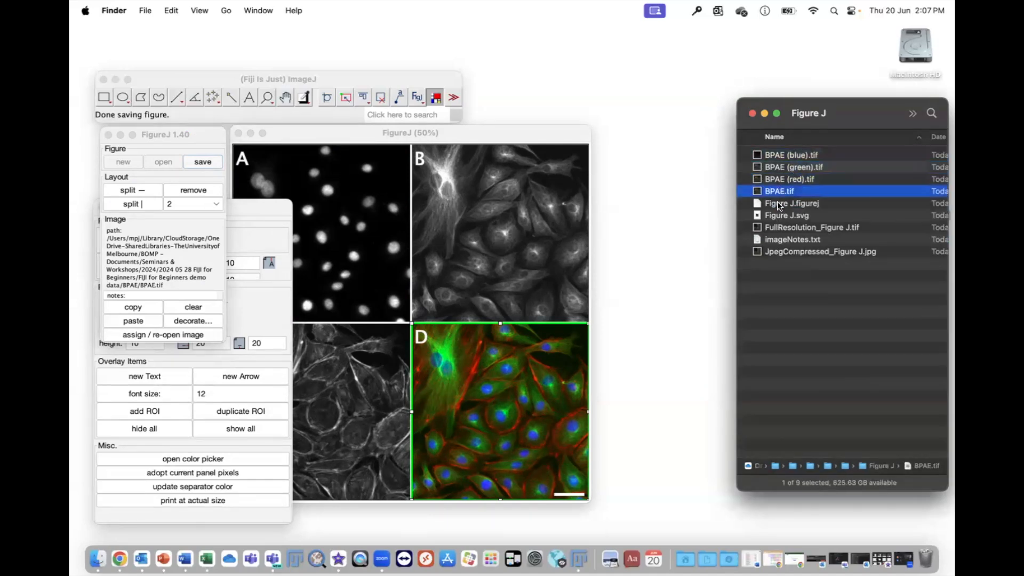
left_click(780, 205)
left_click(777, 217)
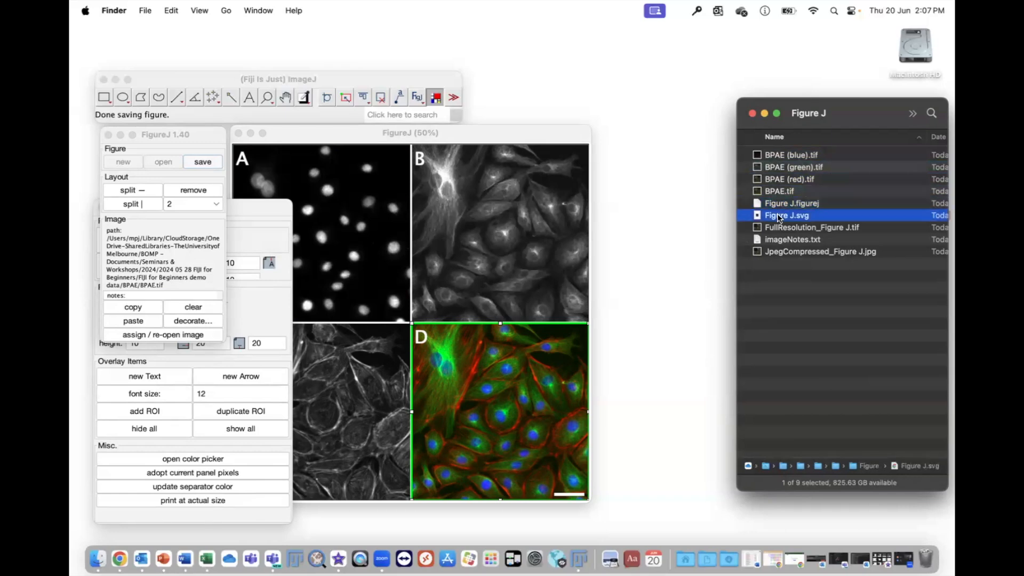
left_click(780, 228)
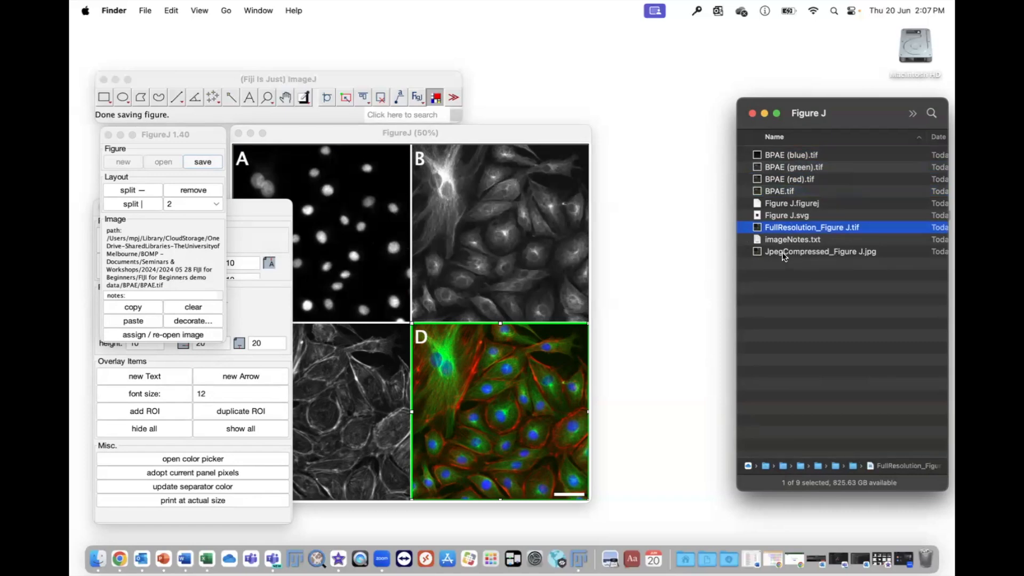
Open FullResolution_Figure J.tif in Preview to check the exported figure, and close it again.
double_click(762, 228)
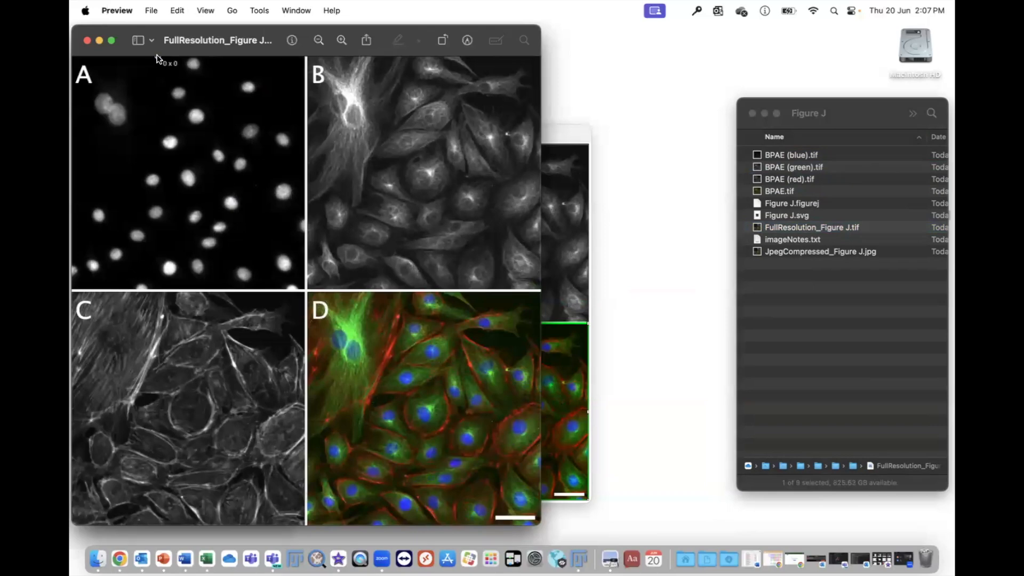
left_click_drag(155, 50, 200, 89)
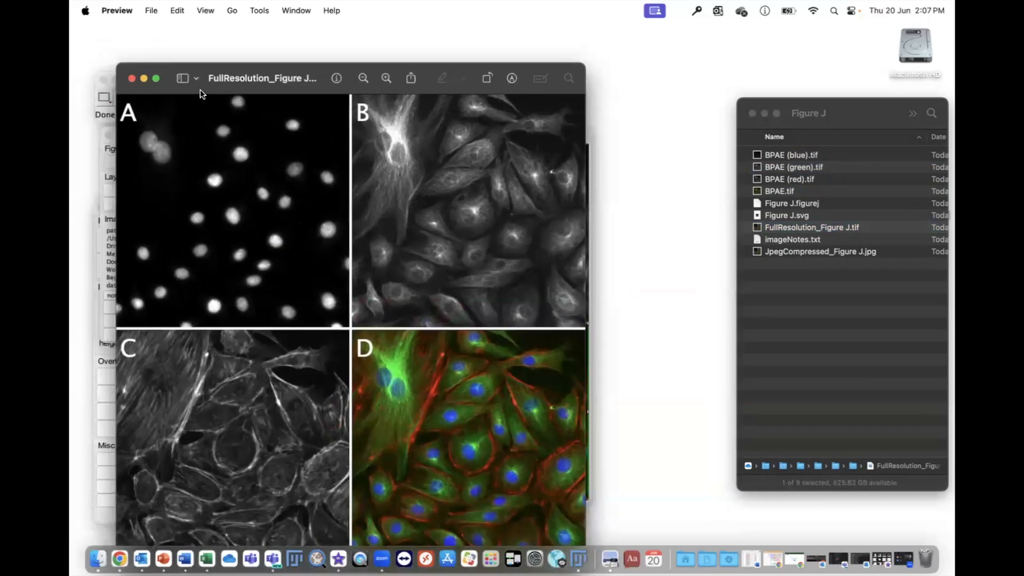
left_click(131, 79)
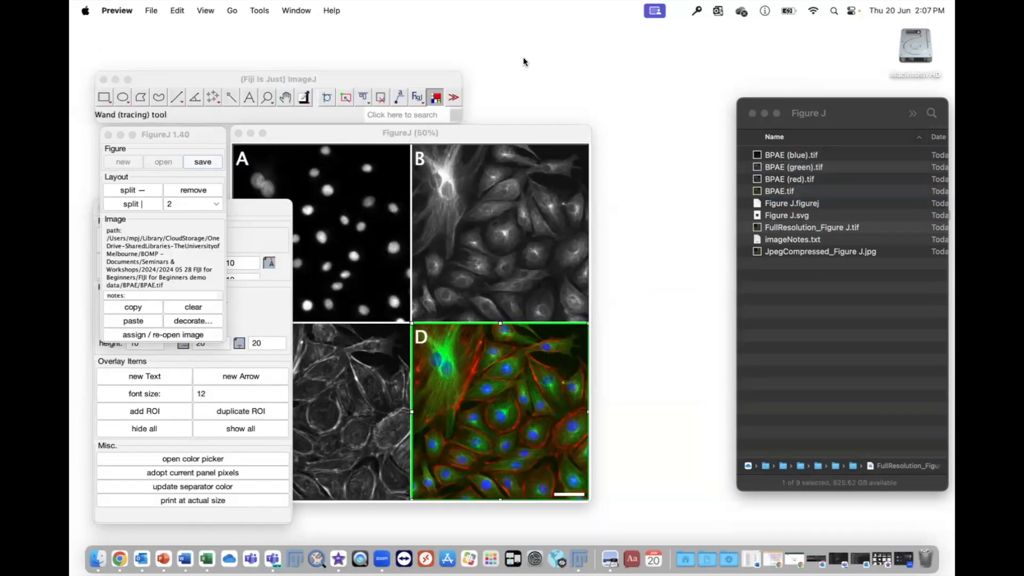